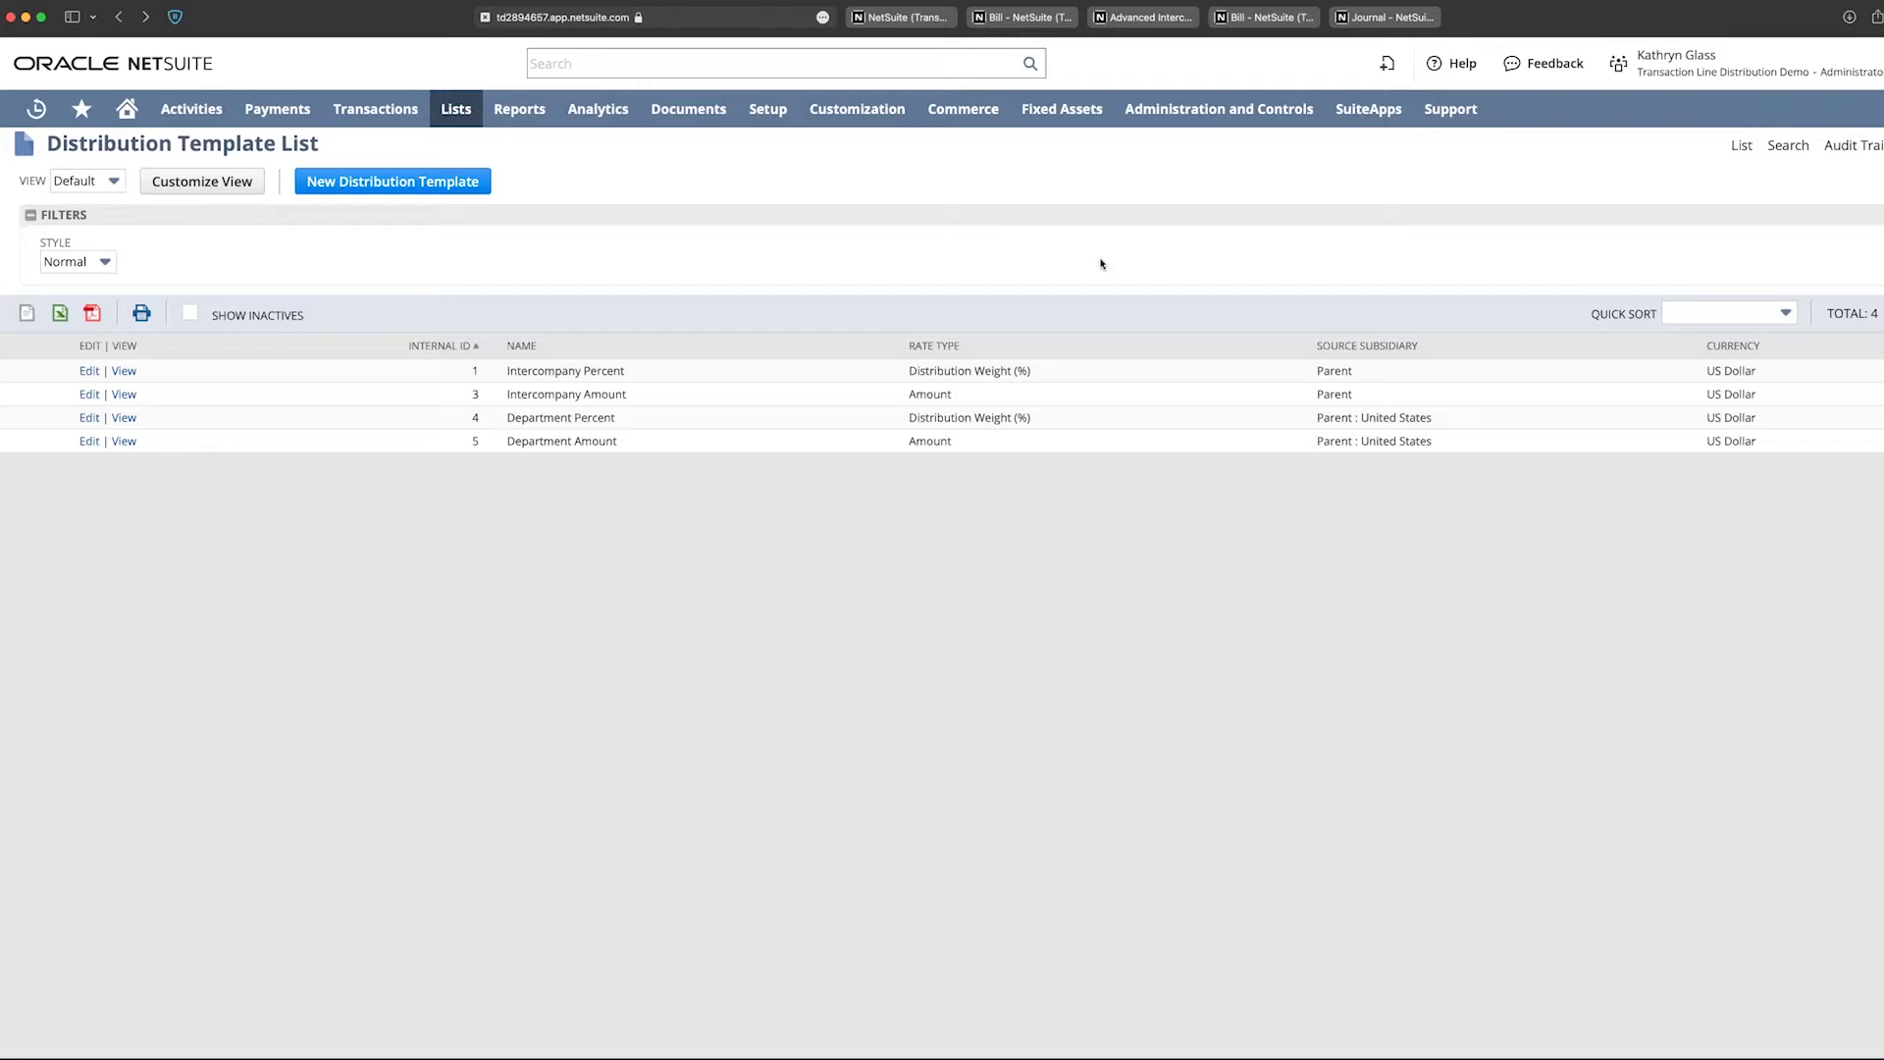
Step: Switch to the Intercompany Percent template tab with its 50% Parent, 25% Australia and 25% United States split
left_click(896, 19)
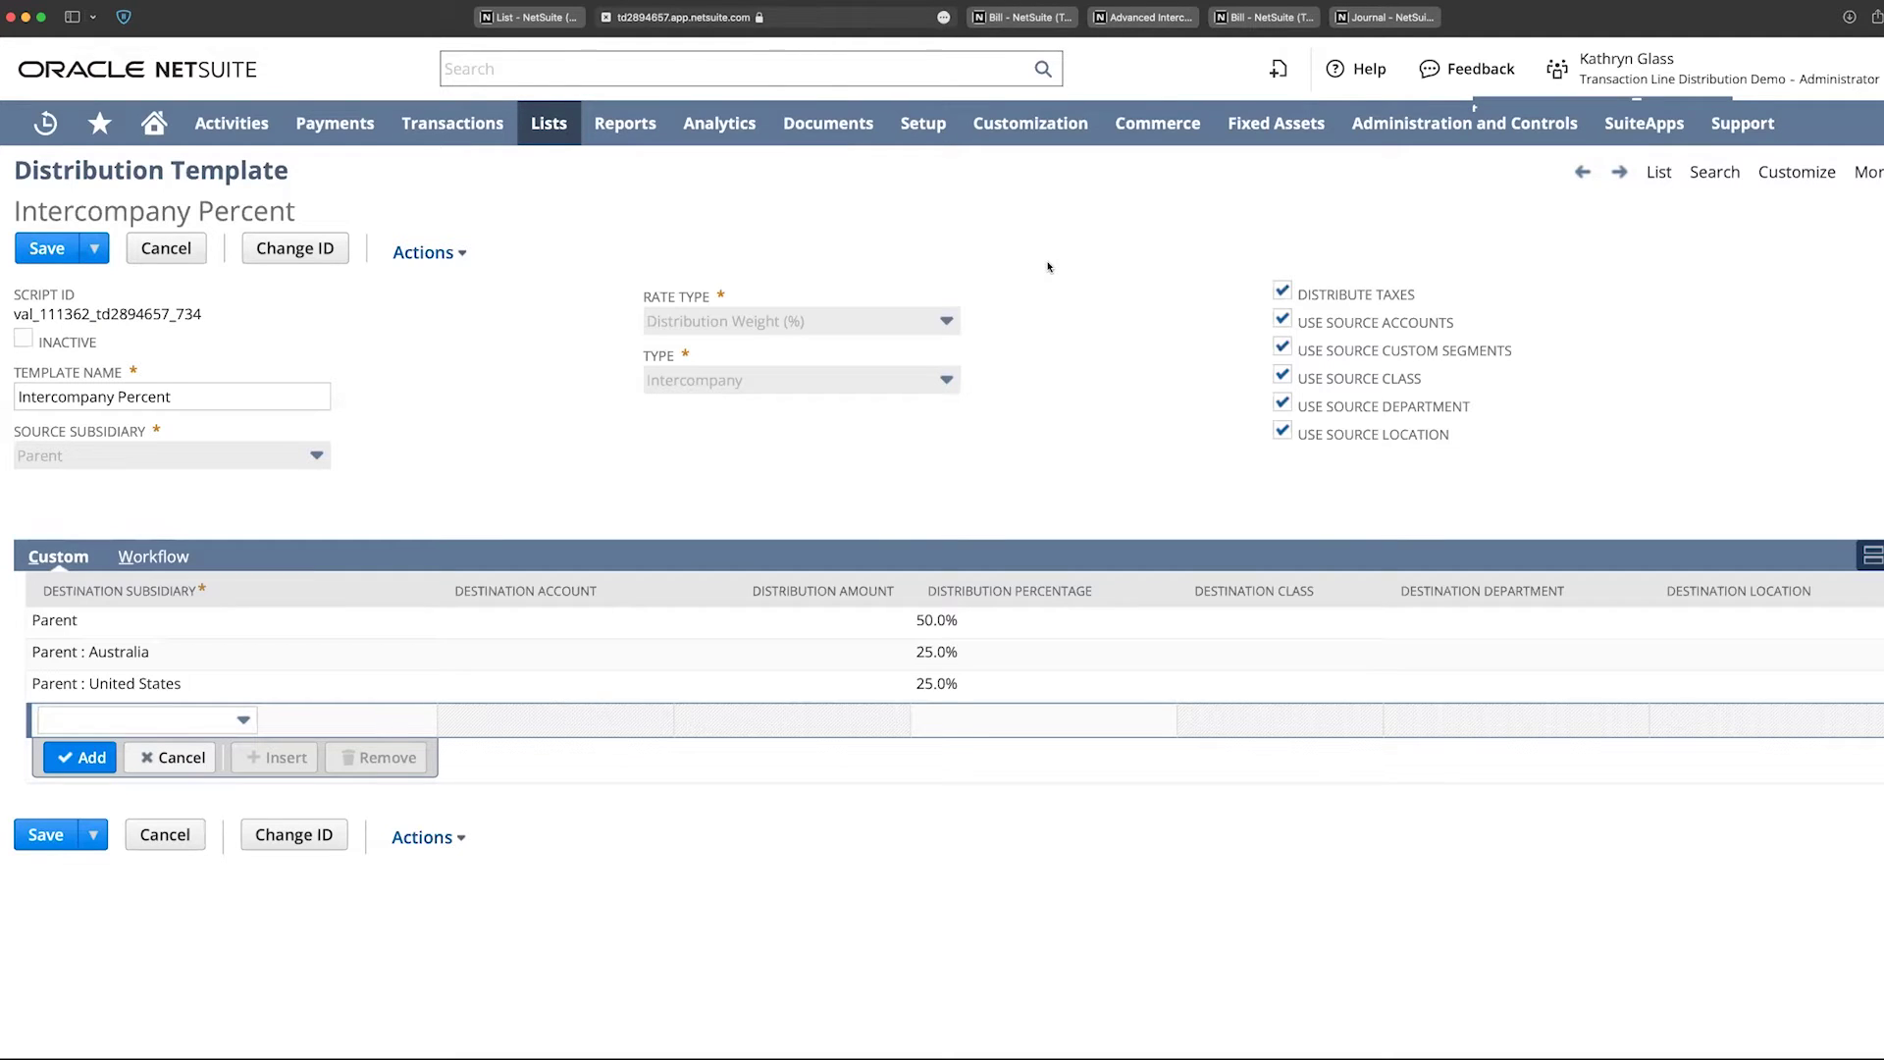
left_click_drag(881, 588, 1092, 711)
left_click(1023, 19)
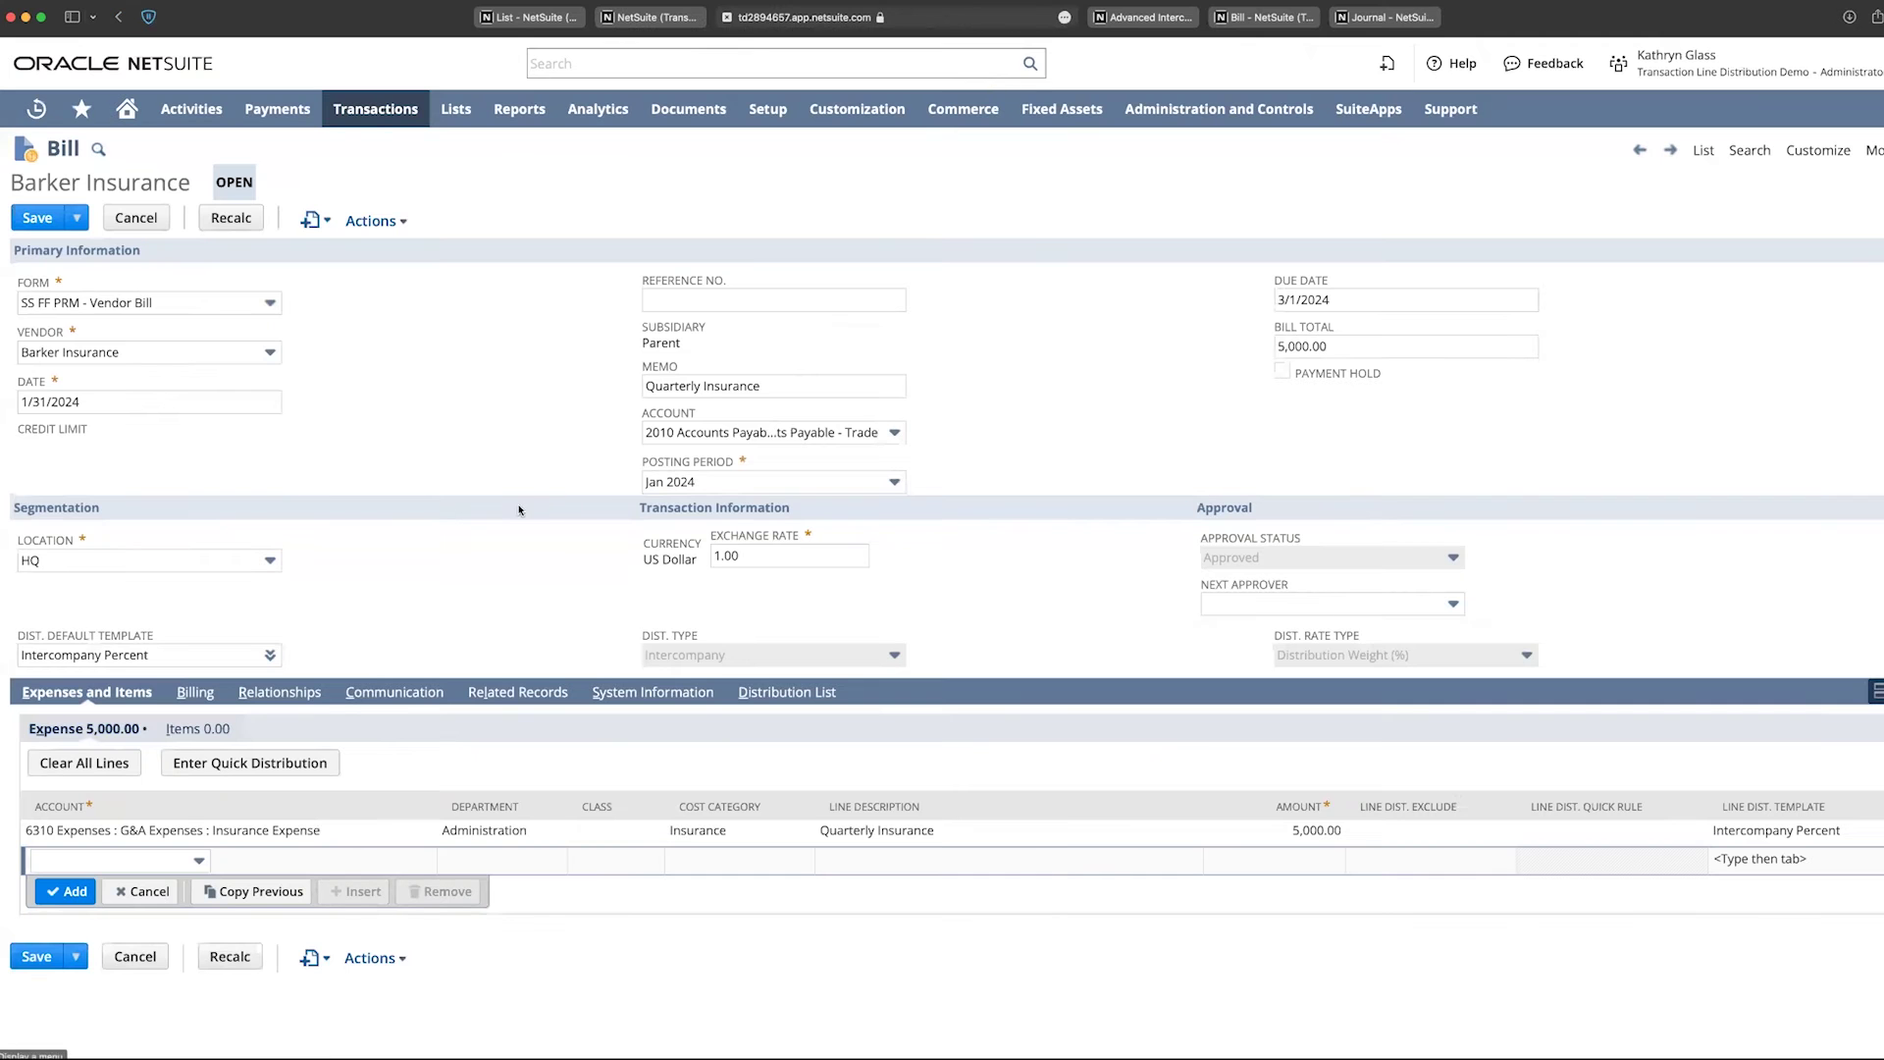
Step: Highlight the Barker Insurance bill's Intercompany Percent default distribution template
mouse_move(489, 507)
left_mouse_down()
mouse_move(159, 633)
mouse_move(265, 647)
left_mouse_up()
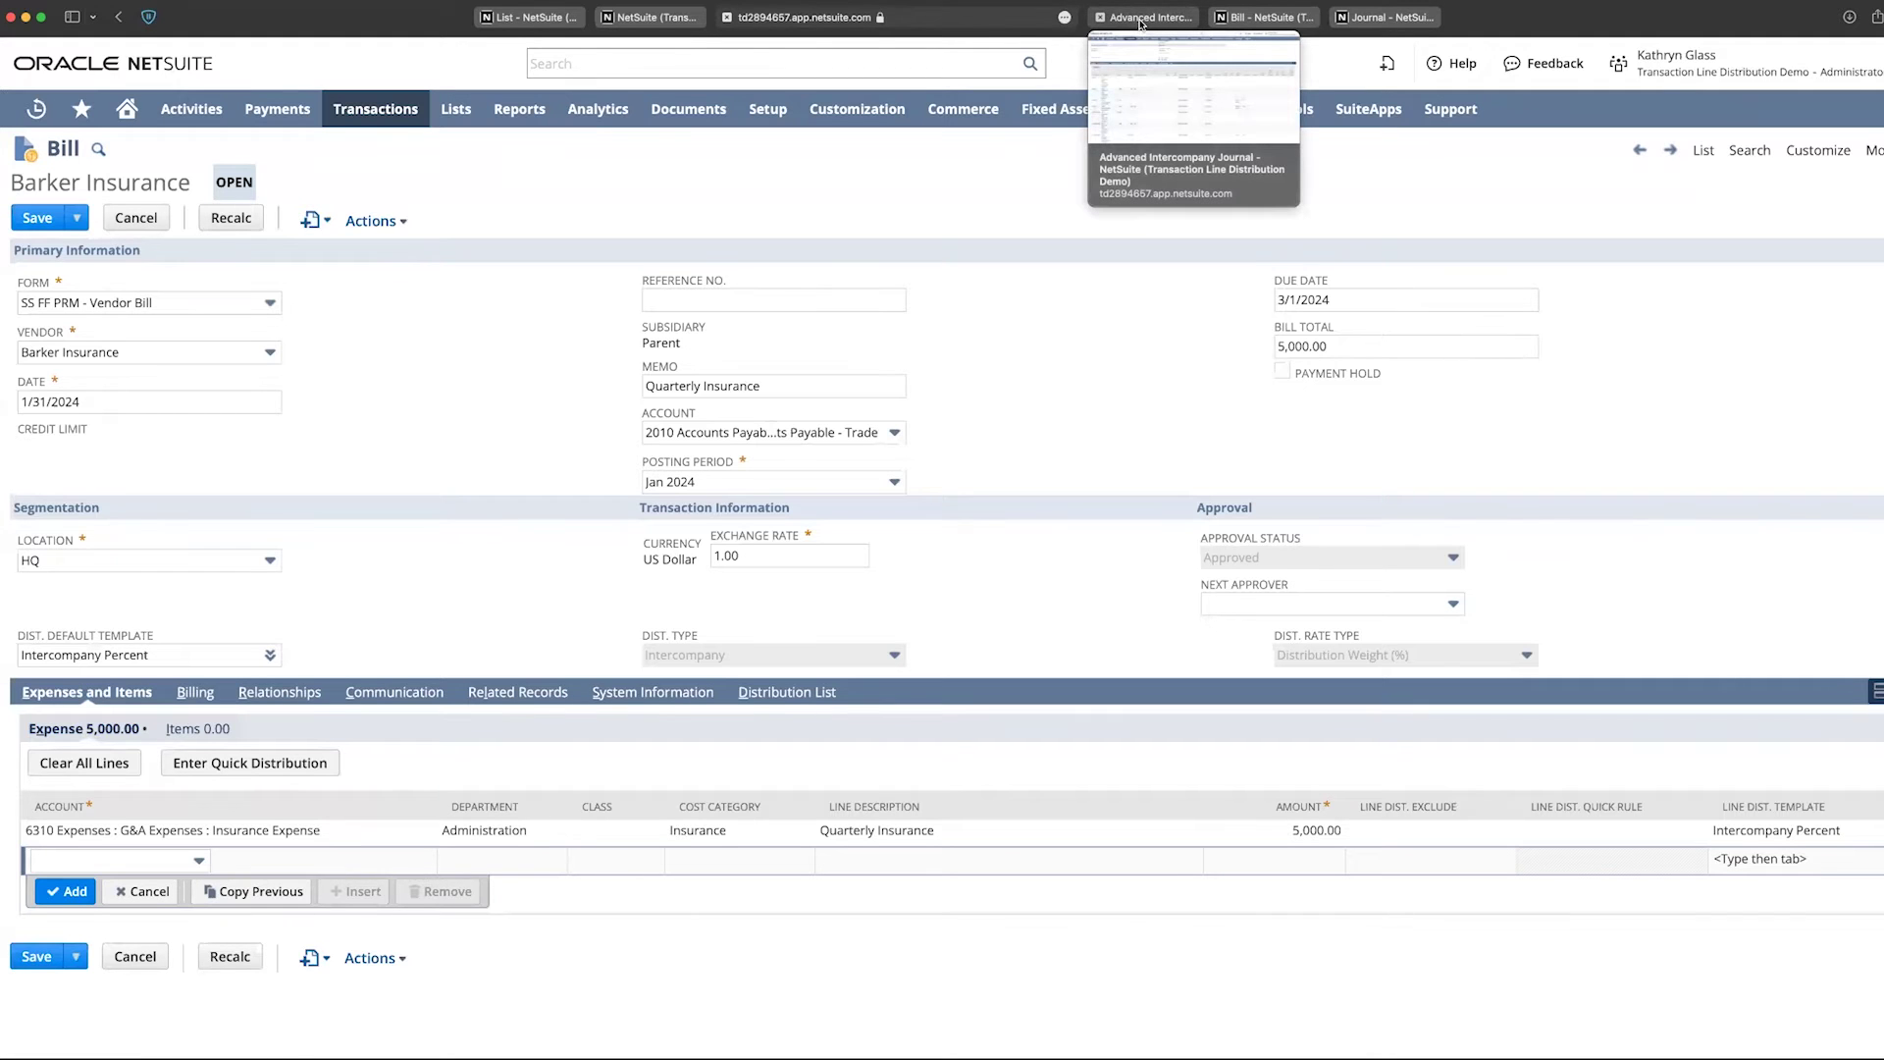
Step: View journal JE478's distributed intercompany lines, then switch to The Advertising World bill
left_click(1140, 18)
scroll(483, 305, "up", 5)
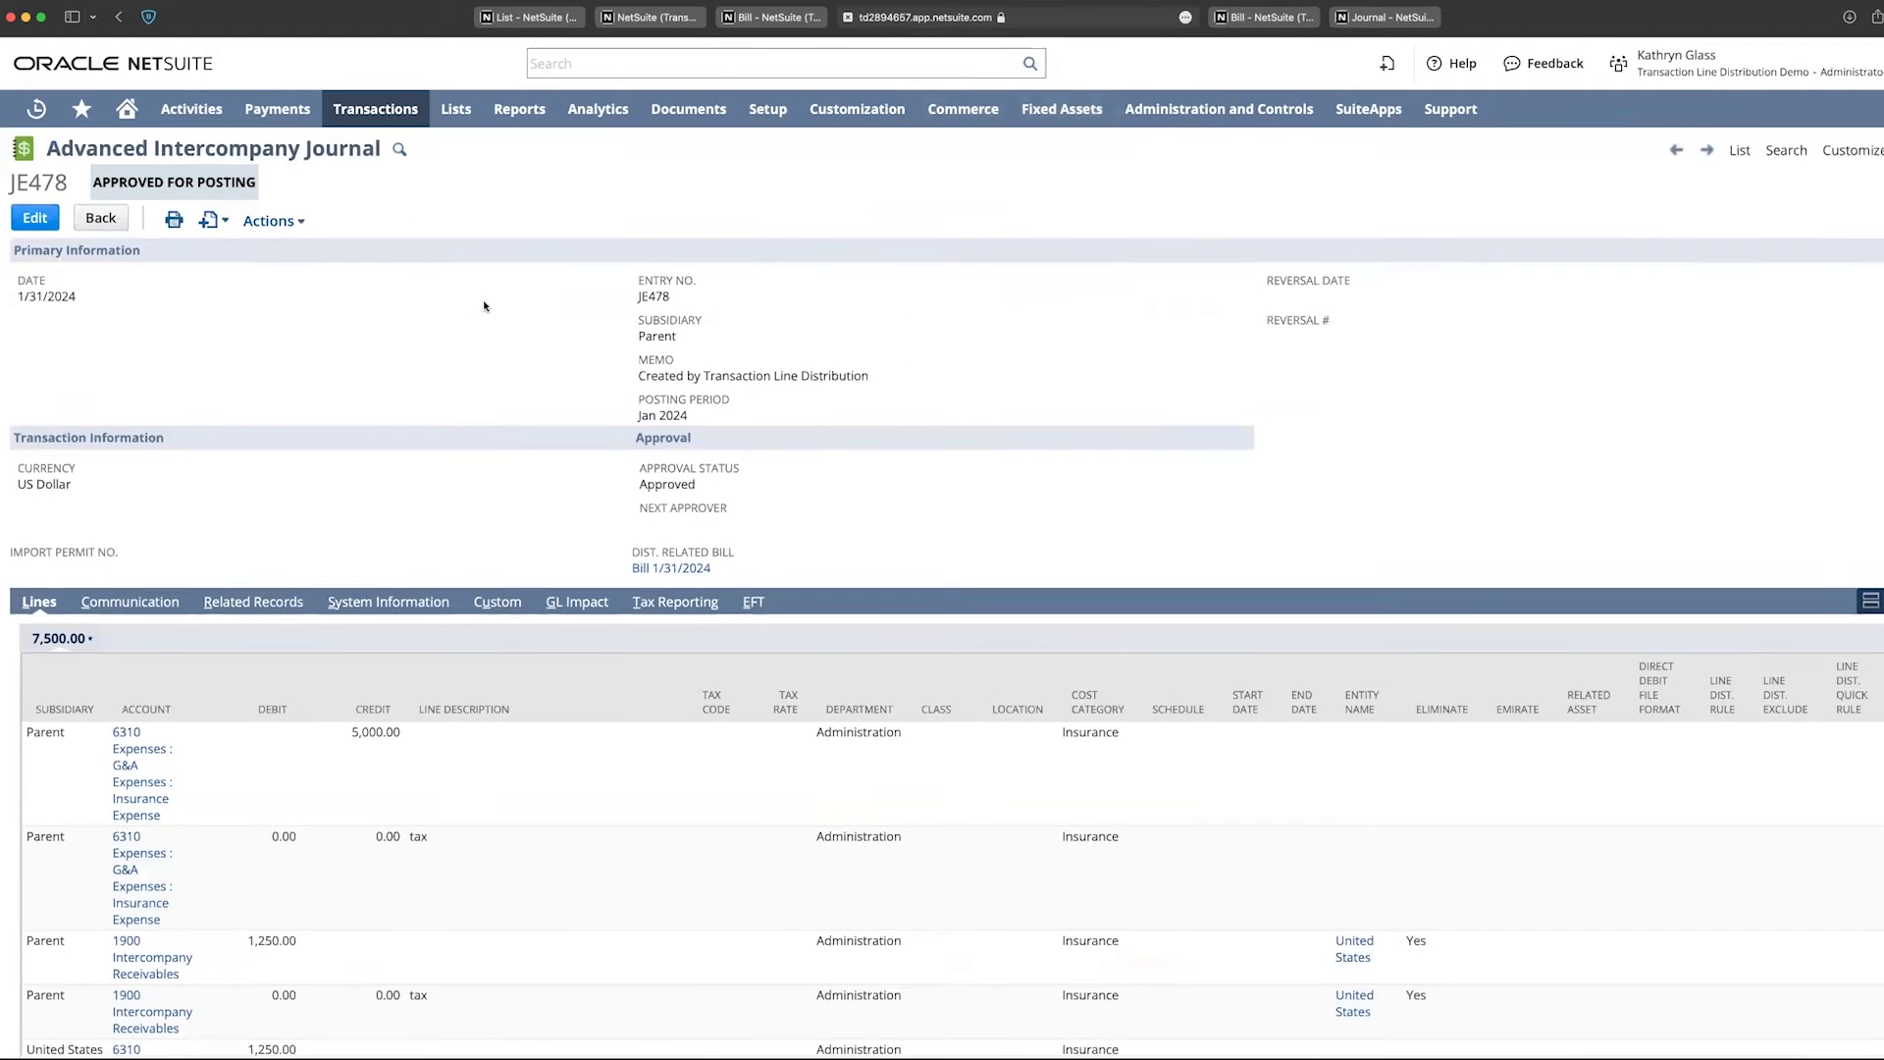
scroll(483, 298, "down", 5)
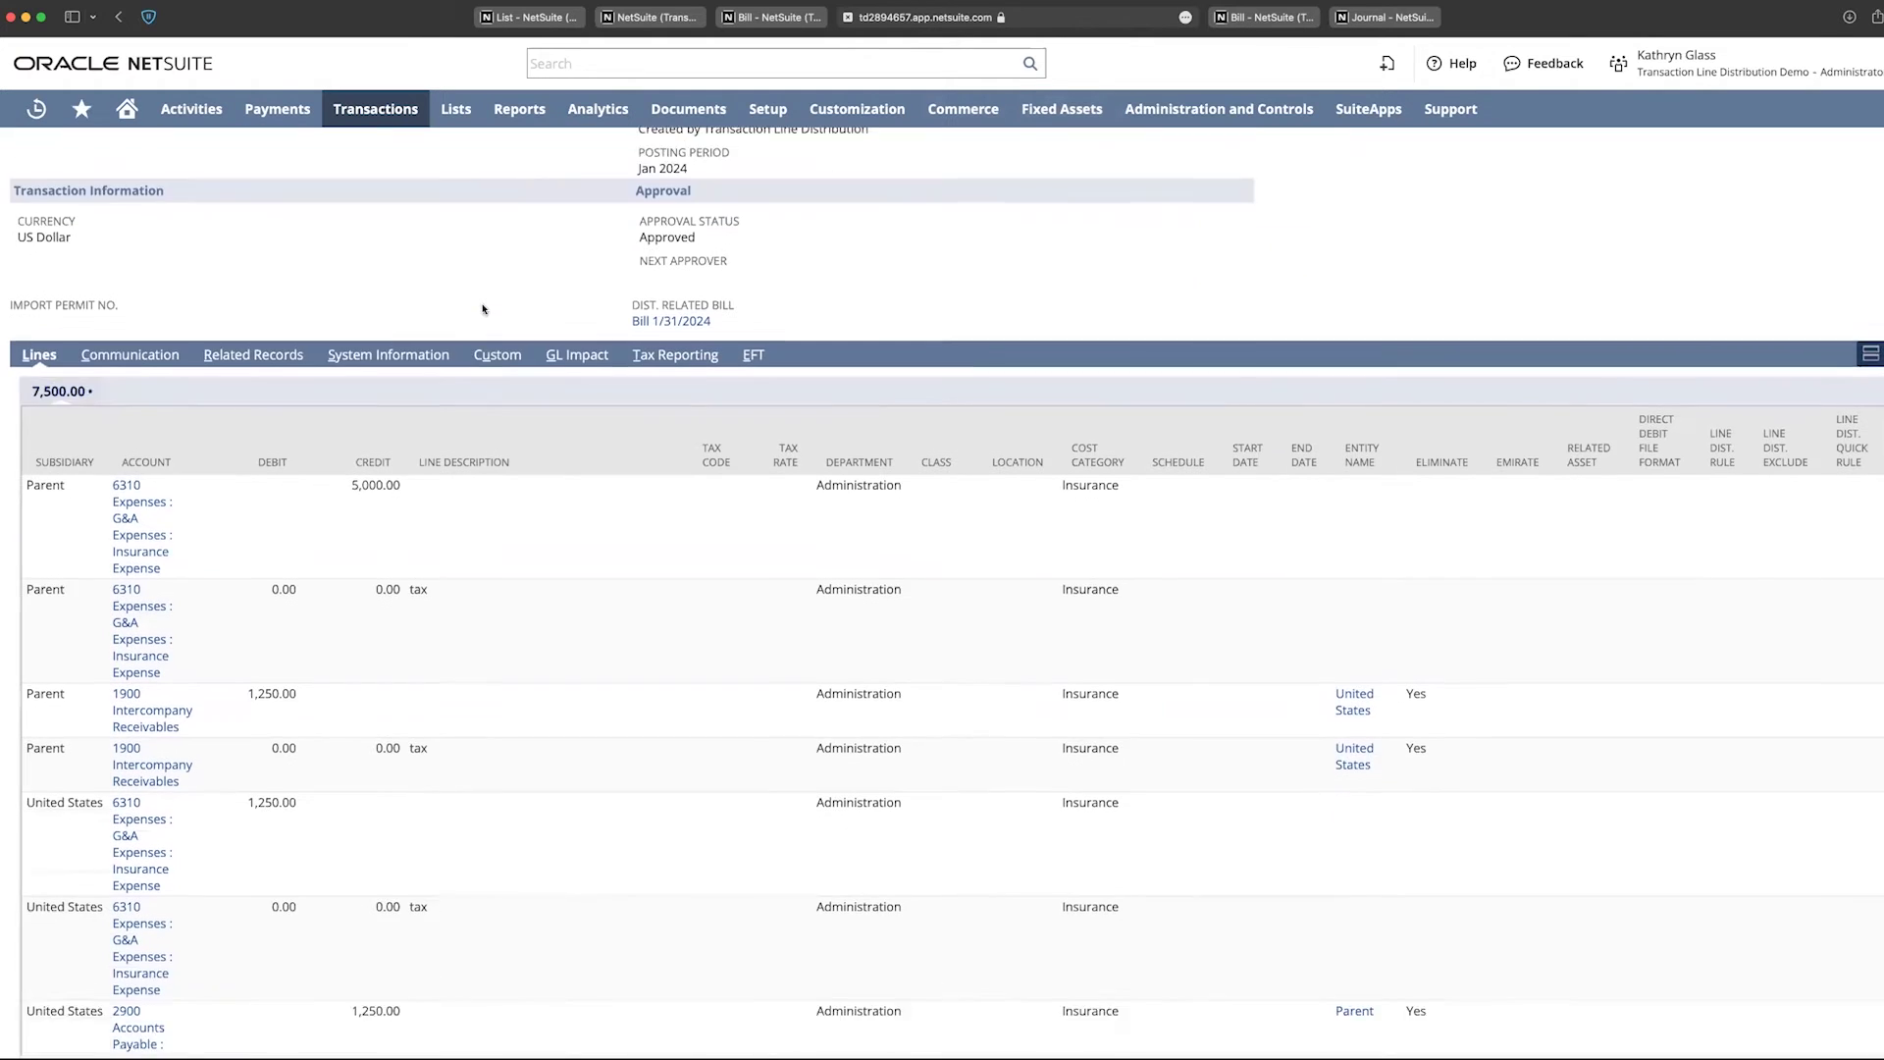
scroll(483, 309, "down", 2)
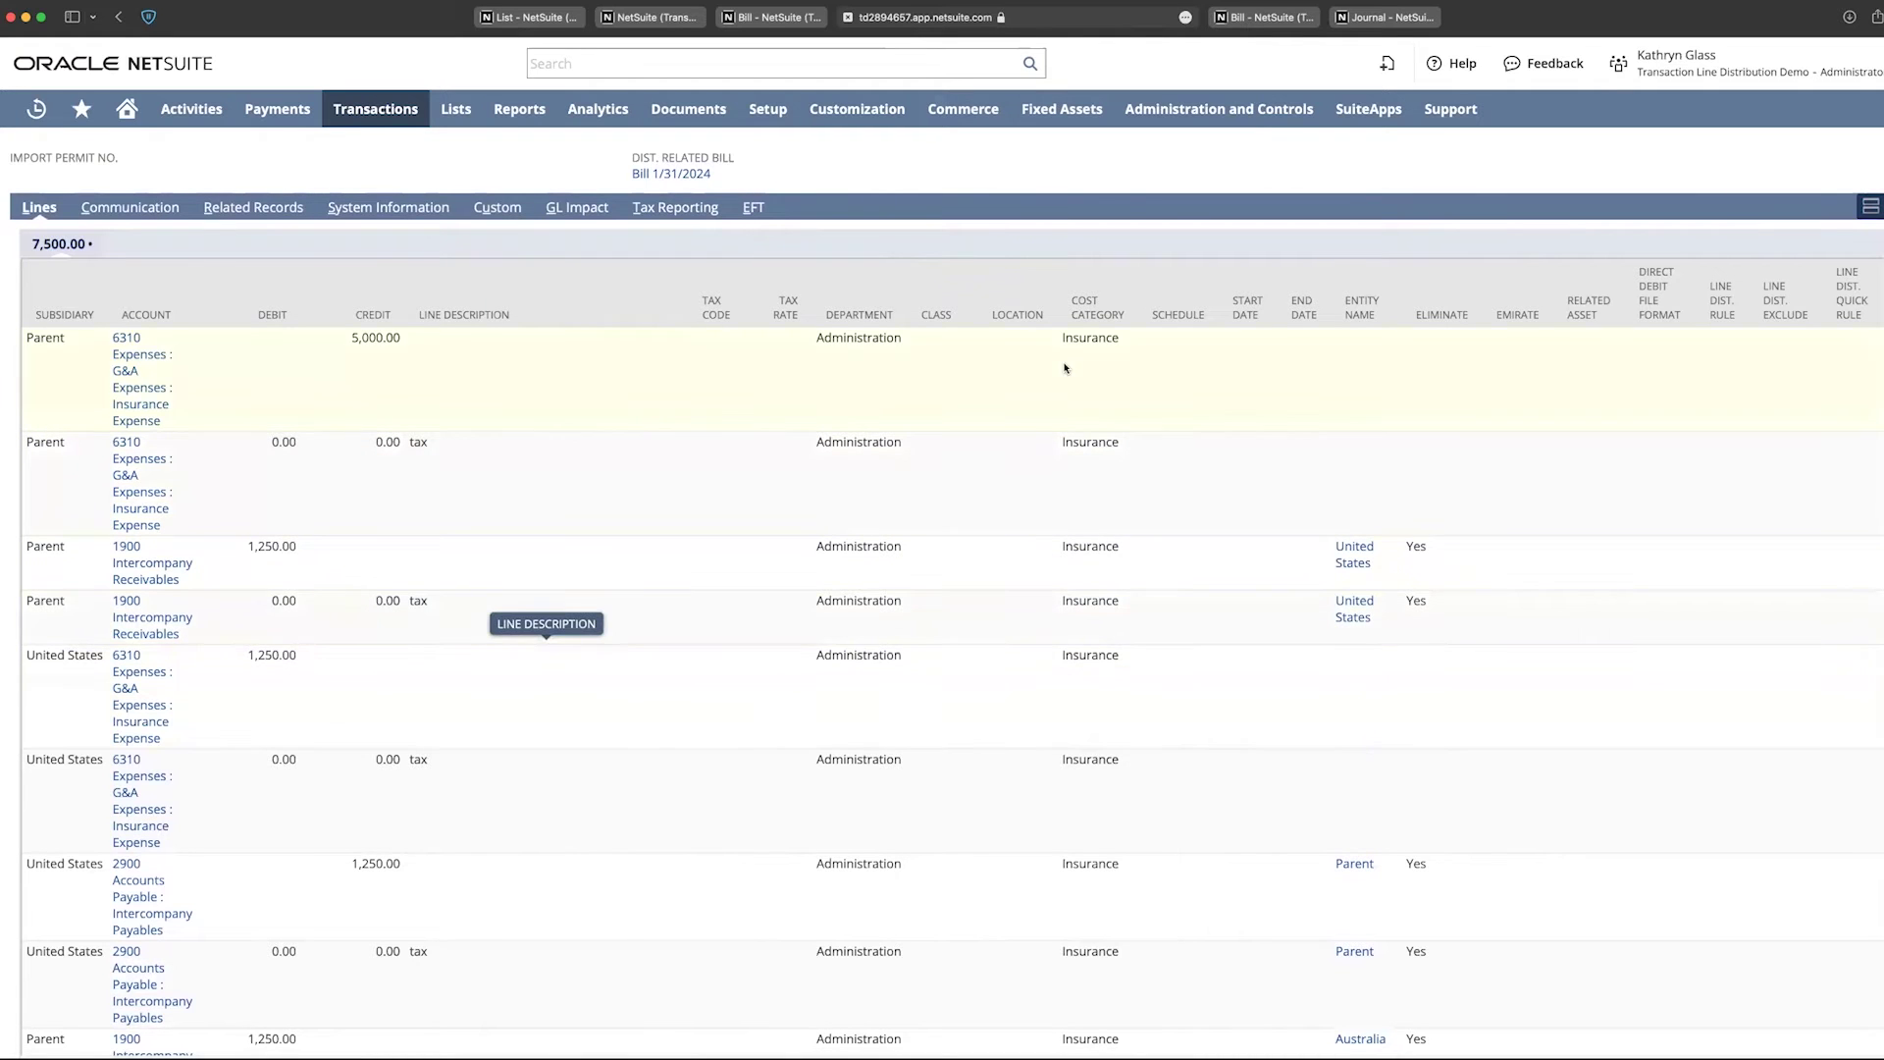
left_click(1263, 17)
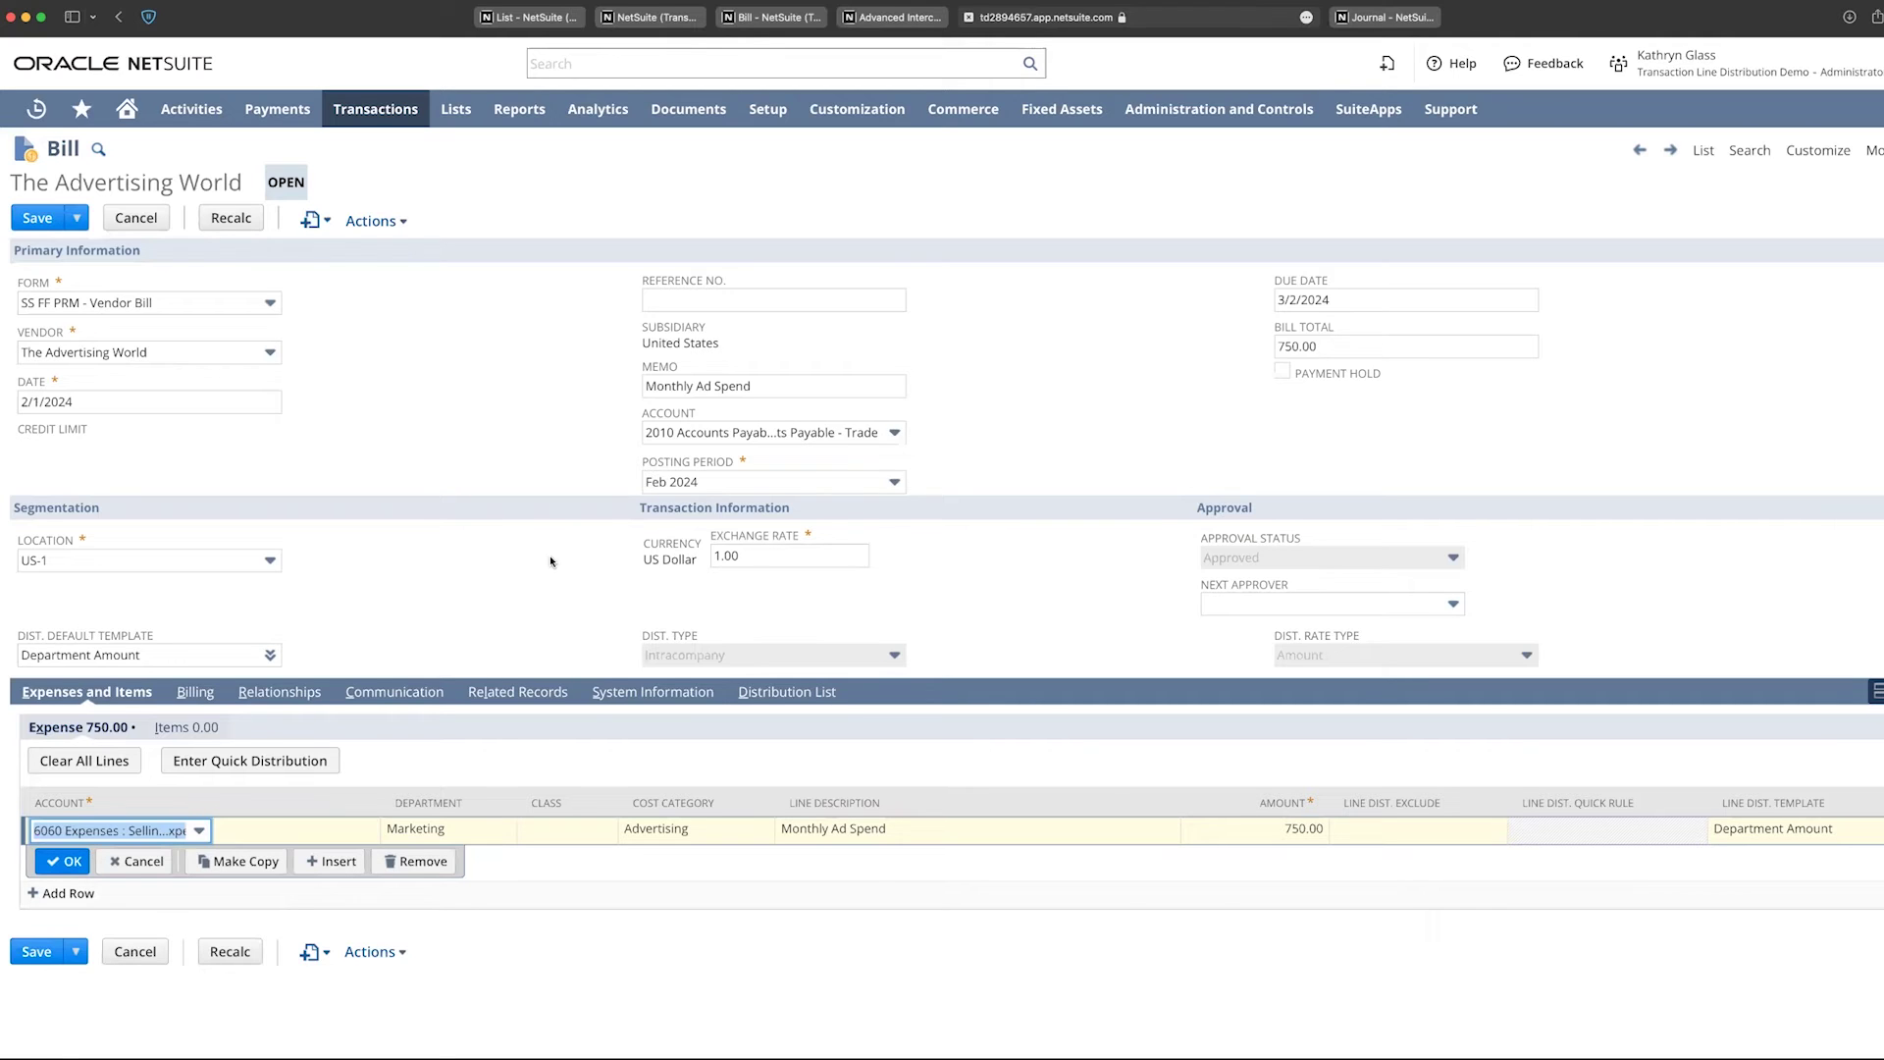
Step: Highlight The Advertising World bill's 750.00 Monthly Ad Spend line to the Marketing department
left_click_drag(509, 557, 177, 656)
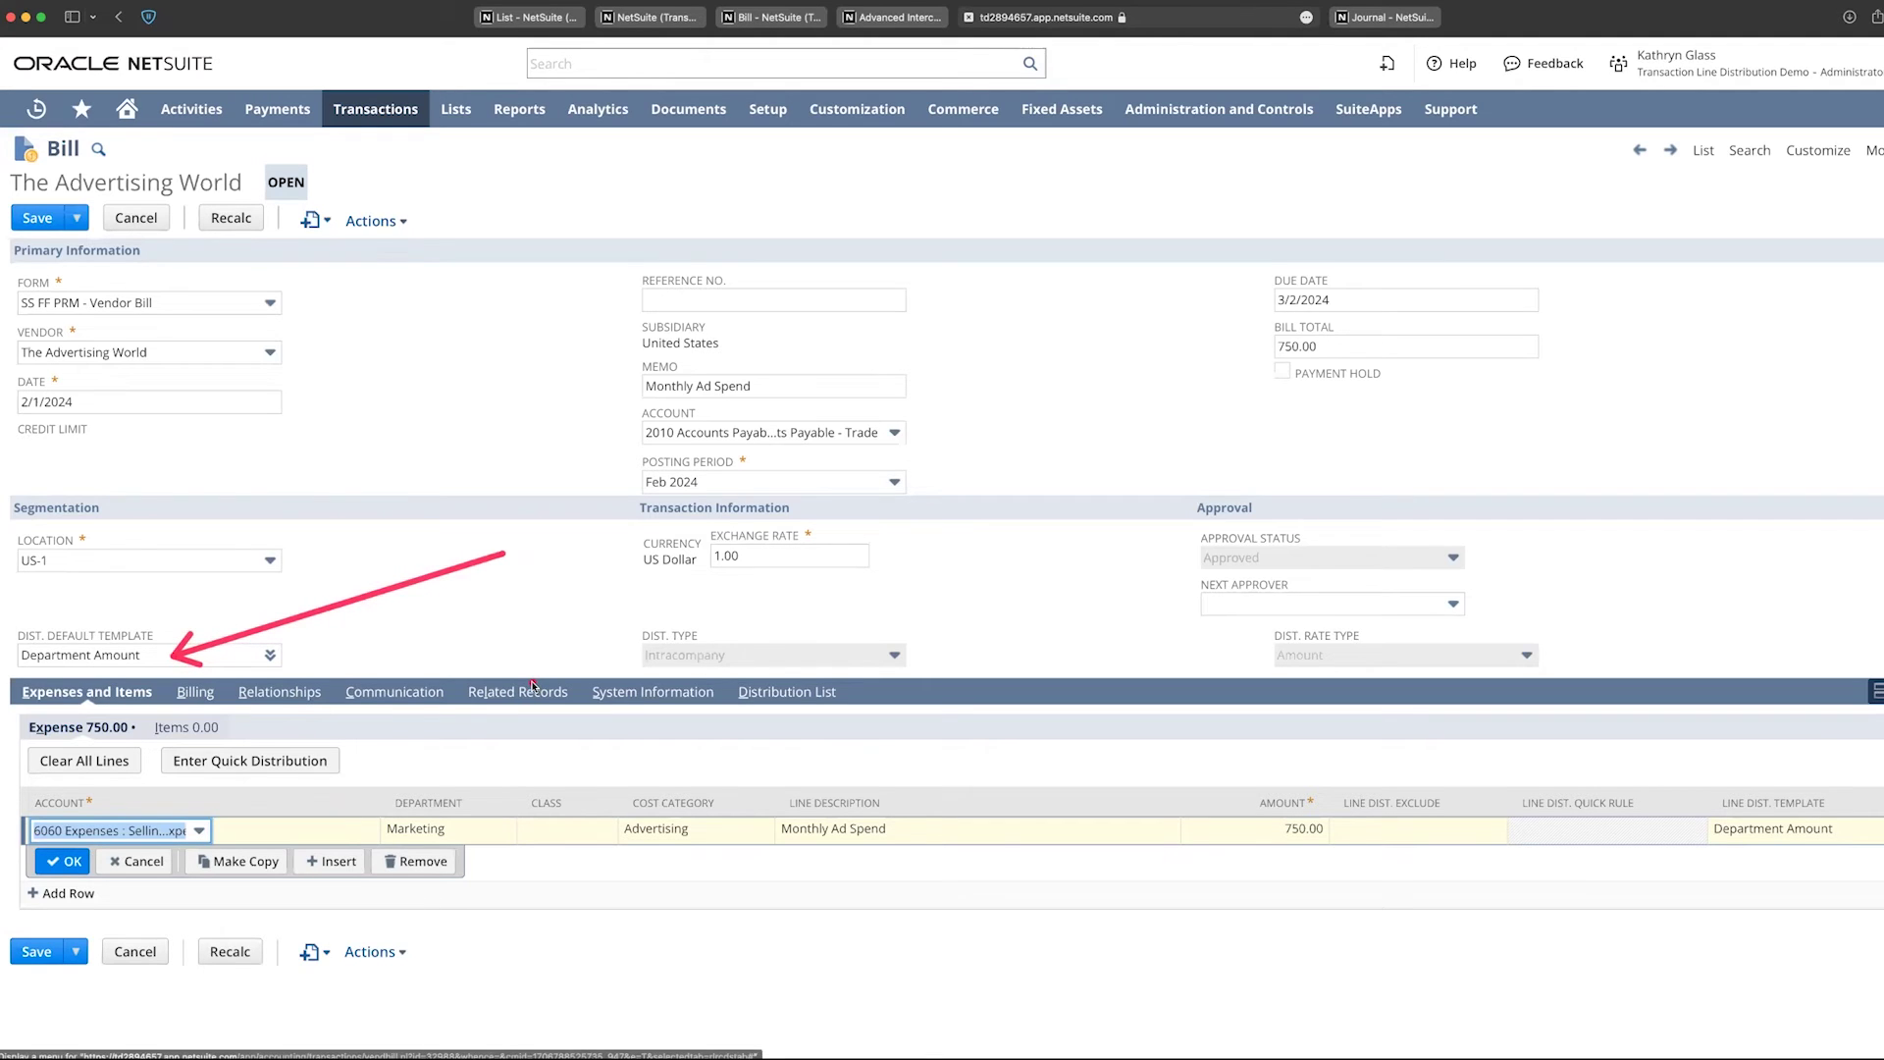
key("Escape")
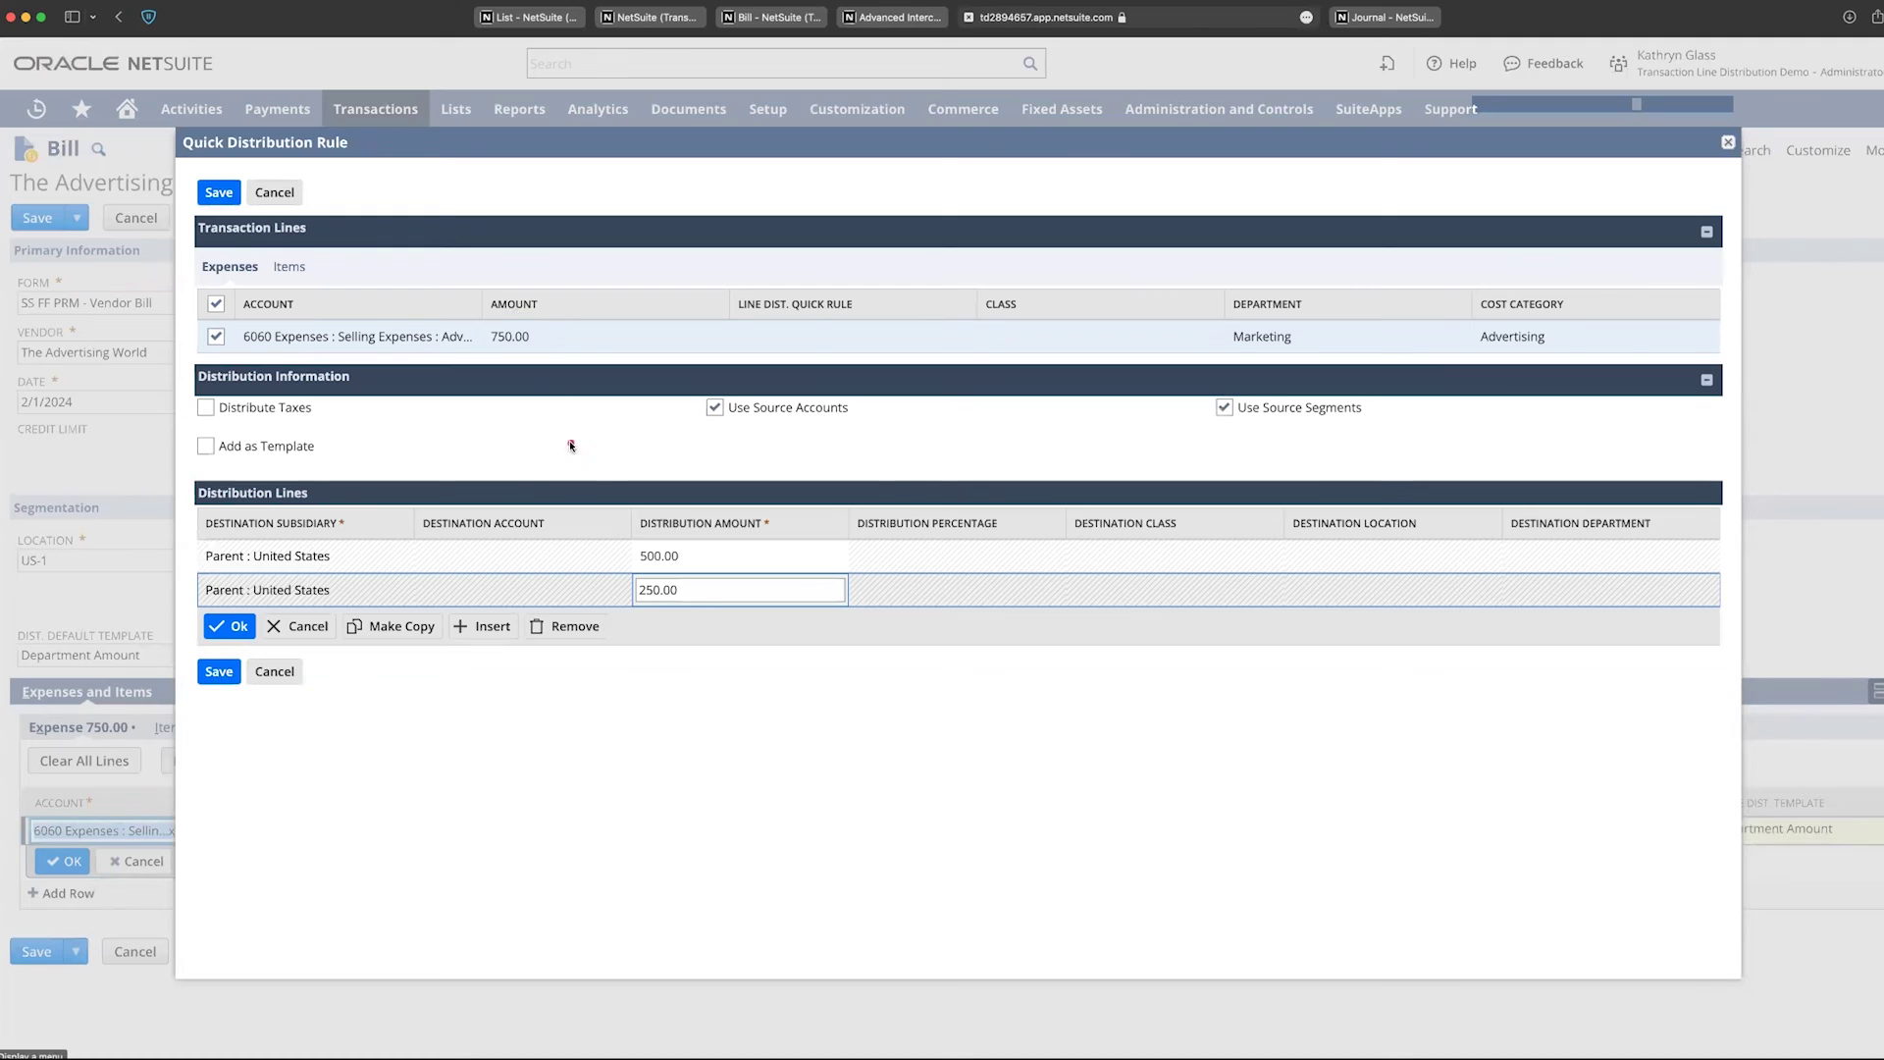
Step: Highlight the 500.00 and 250.00 split in the Quick Distribution Rule, then close it
left_click_drag(586, 471, 875, 644)
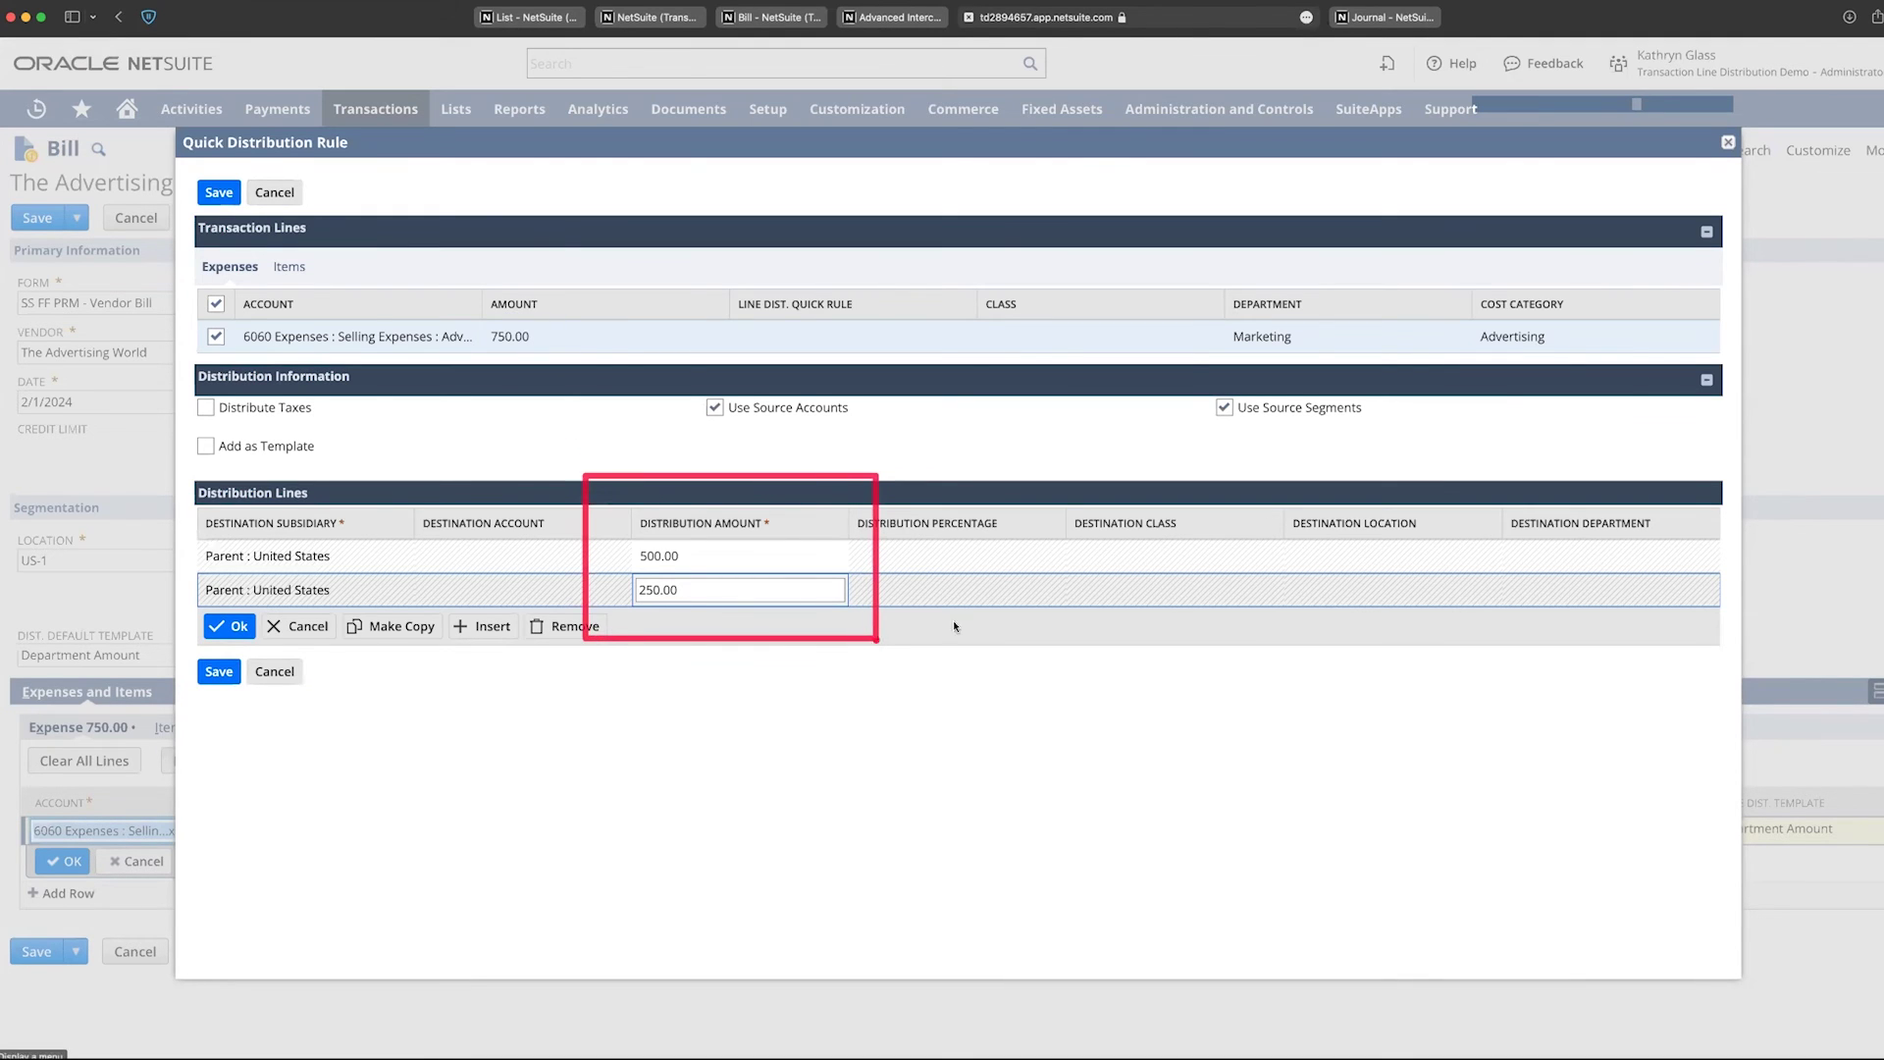
left_click(1729, 143)
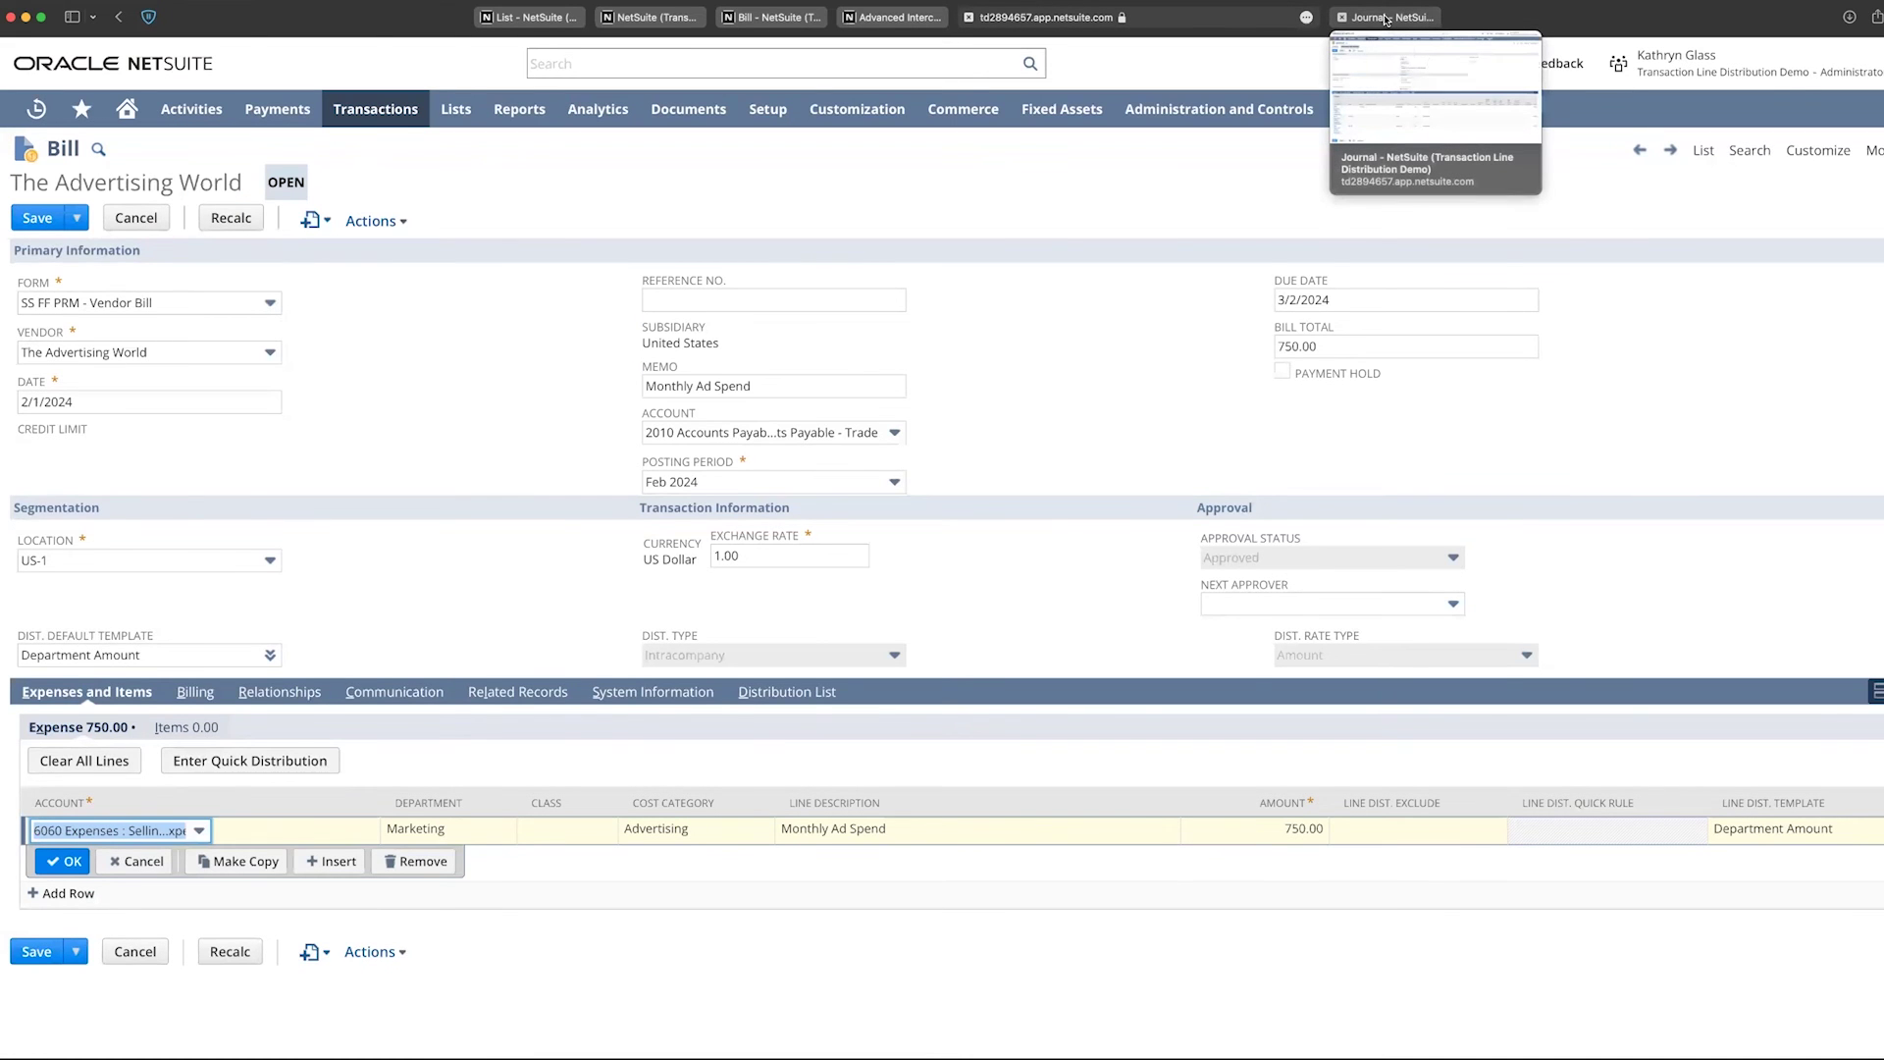
Step: Review JE480's lines crediting 750.00 ad expense and debiting 250.00 to Sales and 500.00 to Marketing
left_click(1386, 18)
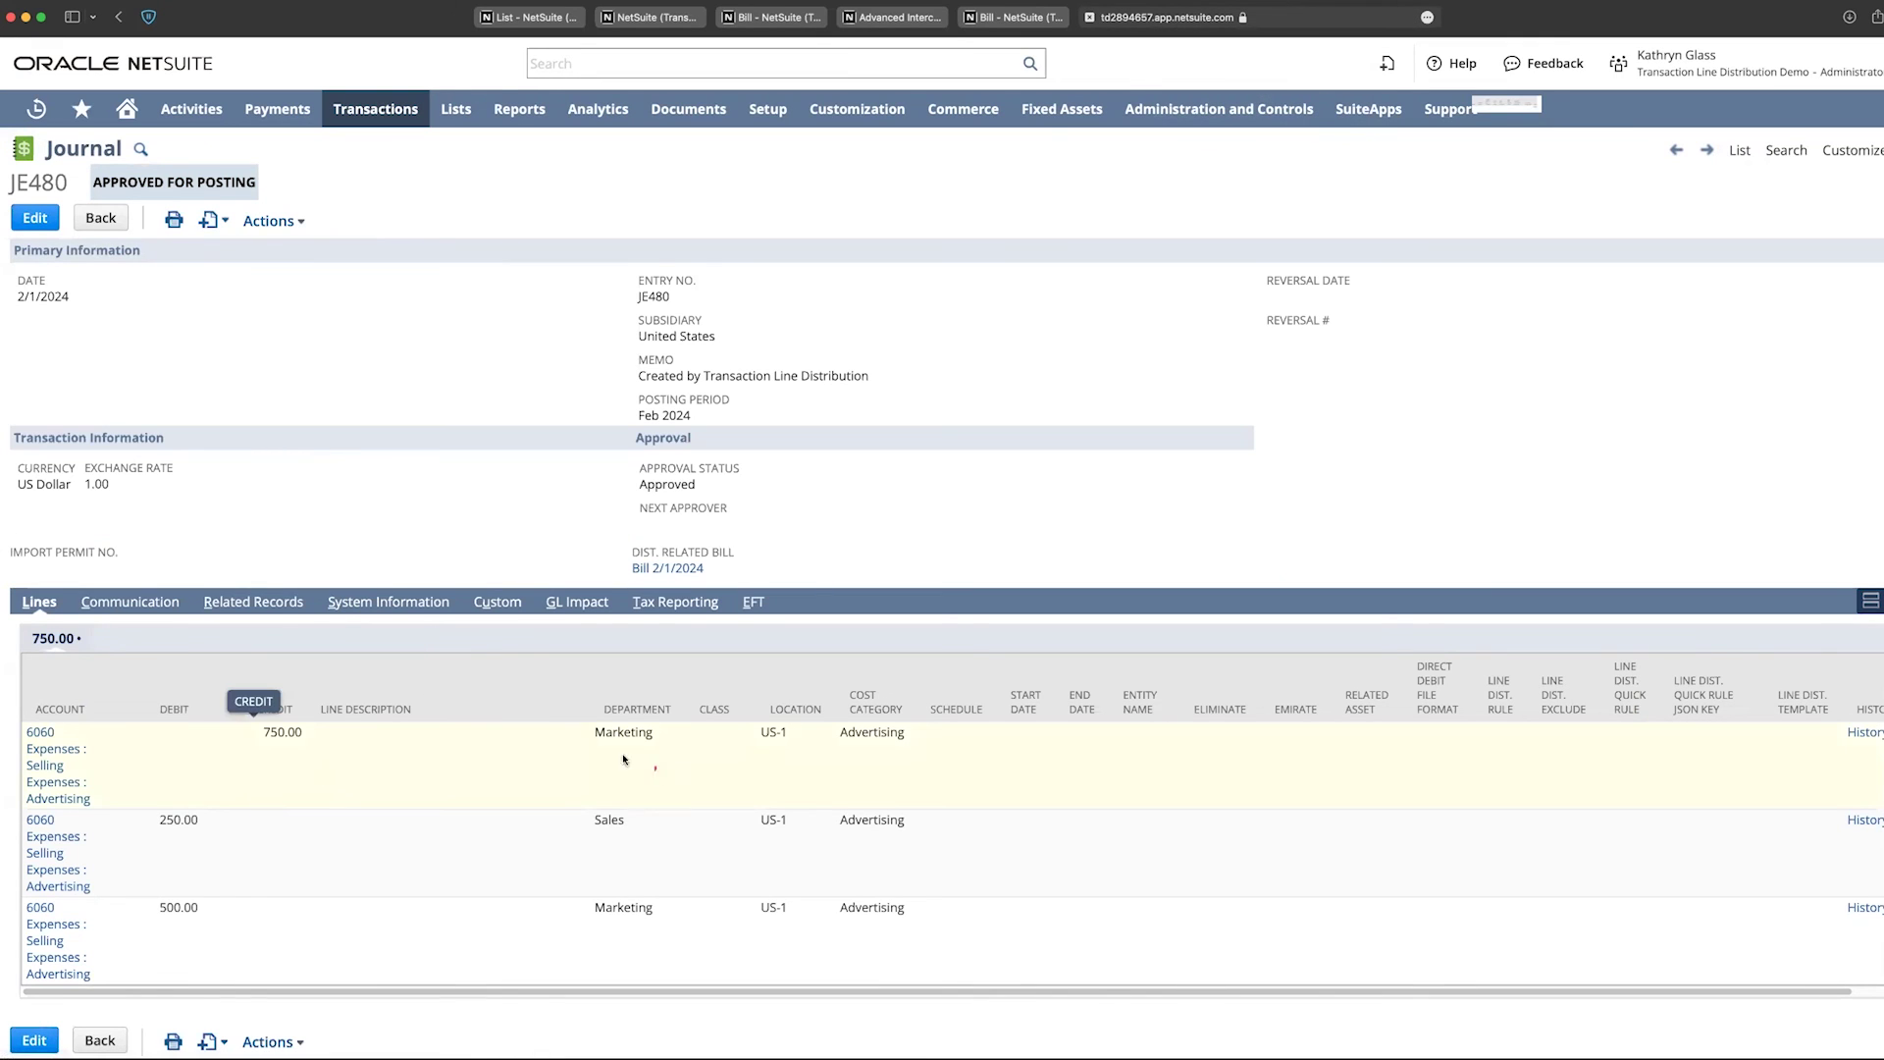
left_click_drag(604, 822, 698, 958)
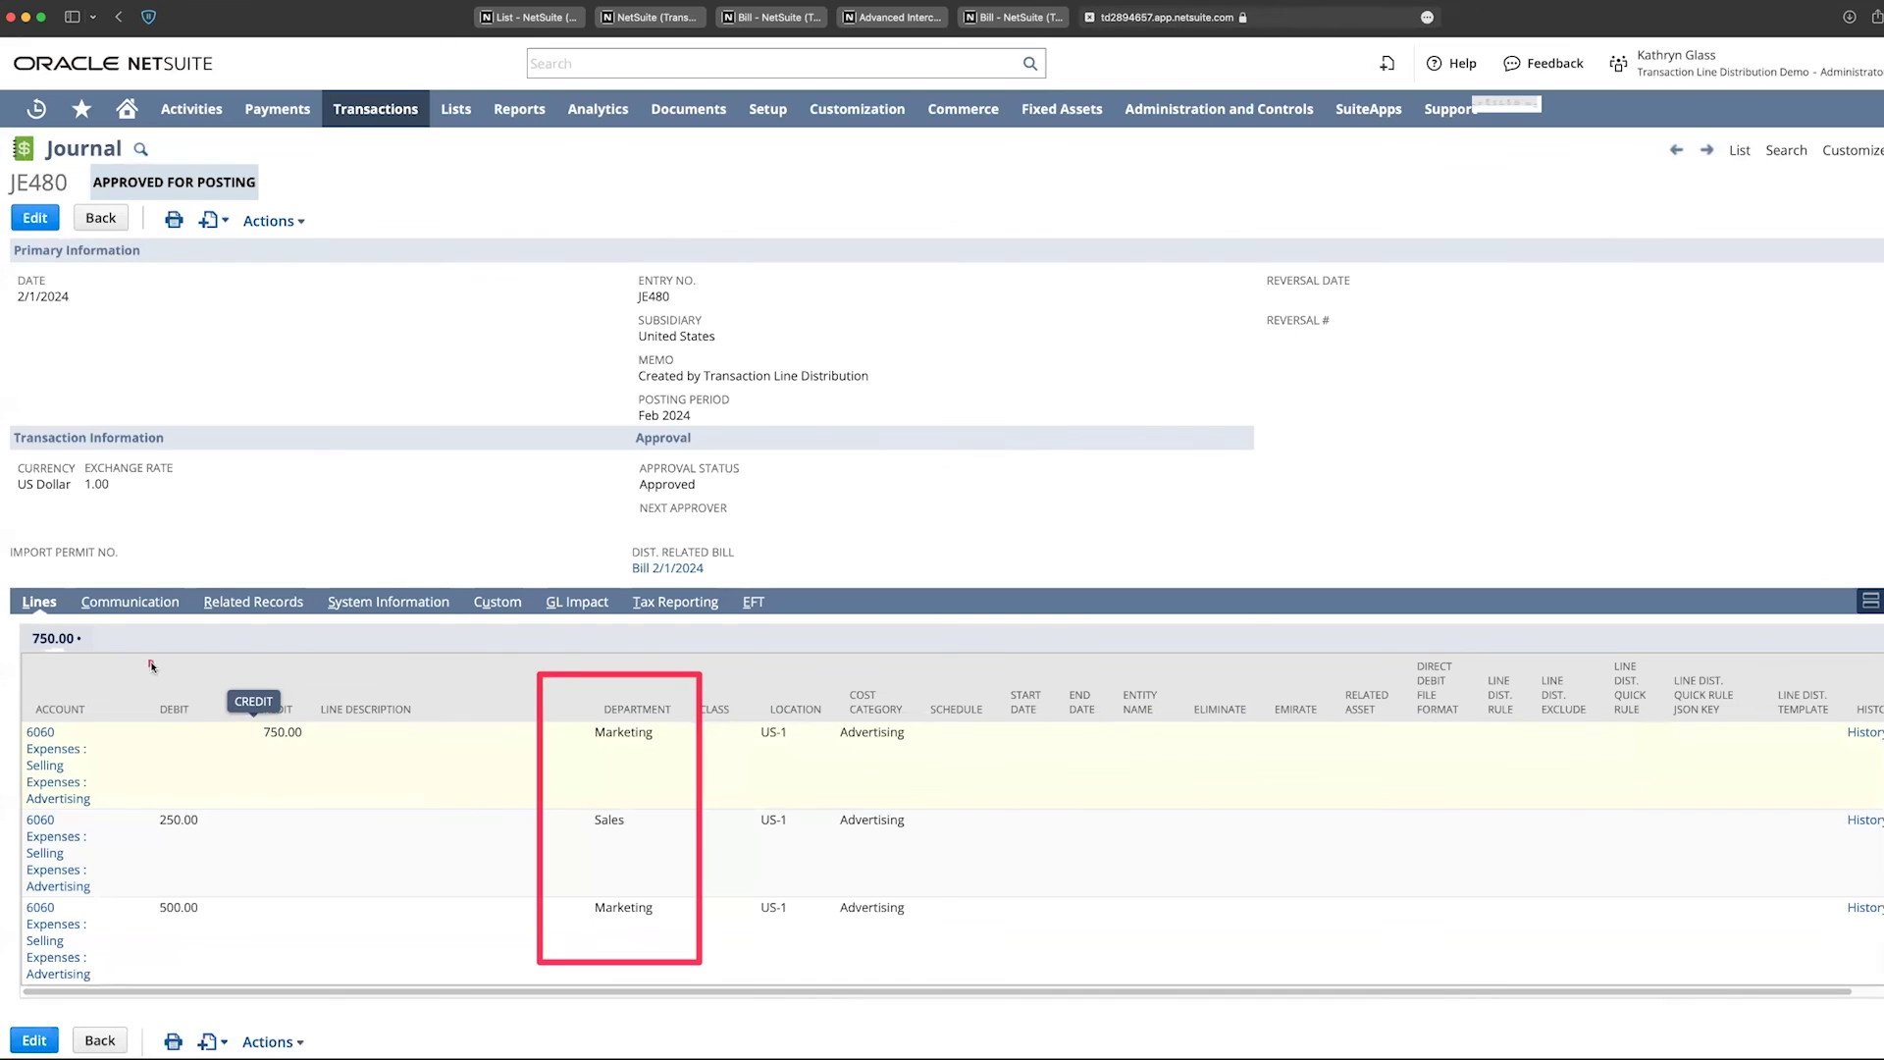
left_click(178, 663)
key("Escape")
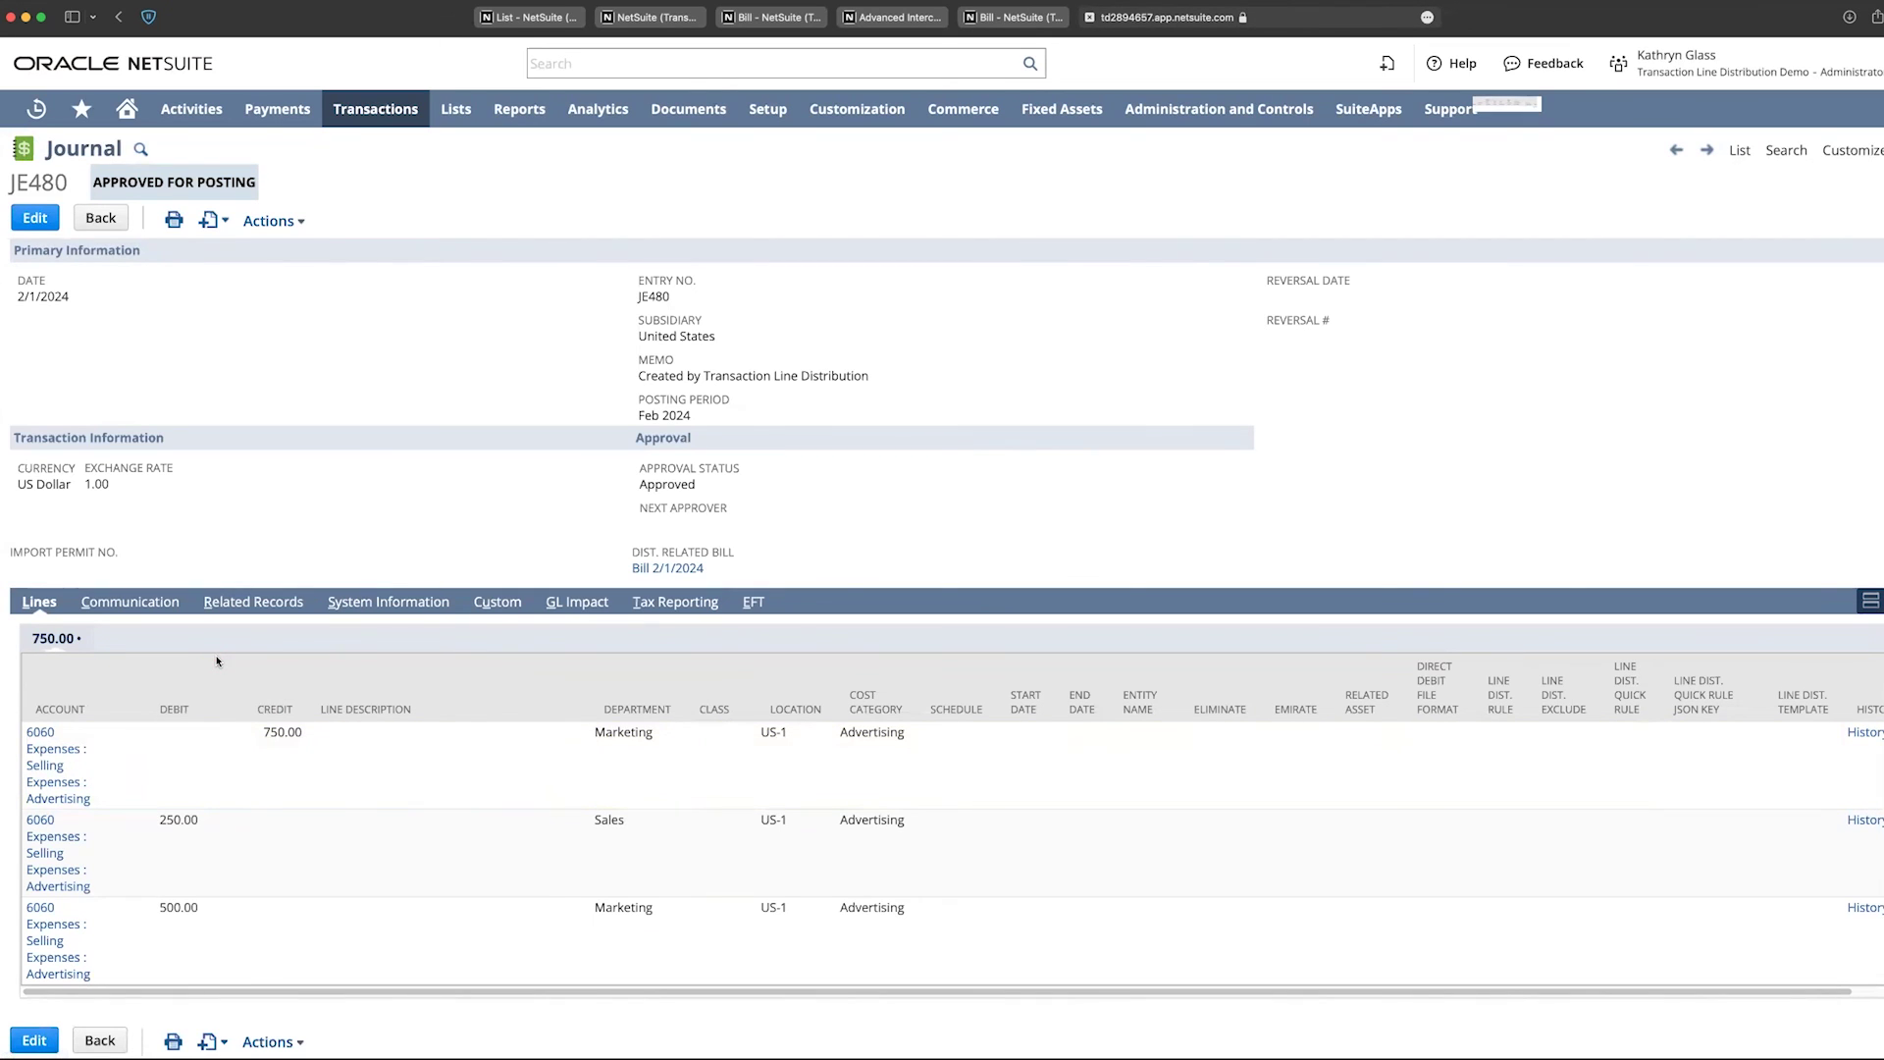